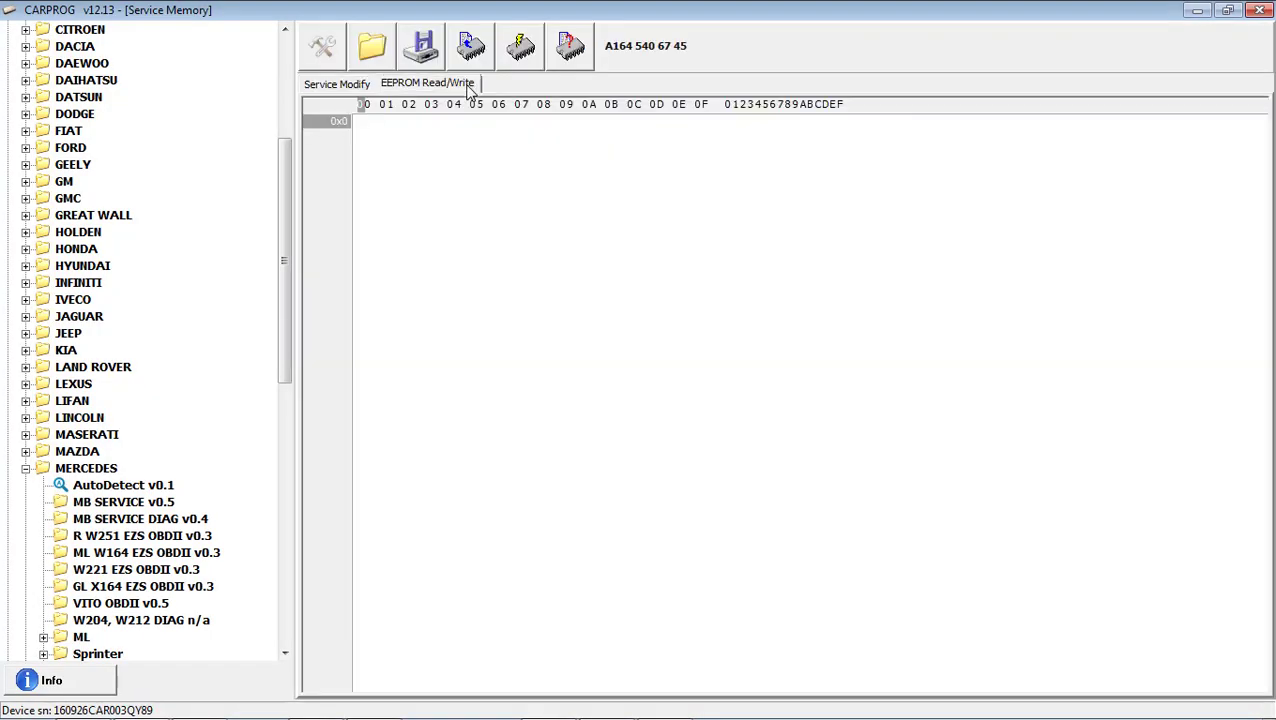
Read the original gateway's EEPROM and highlight the VIN bytes around 0xC60 in the hex dump.
click(468, 64)
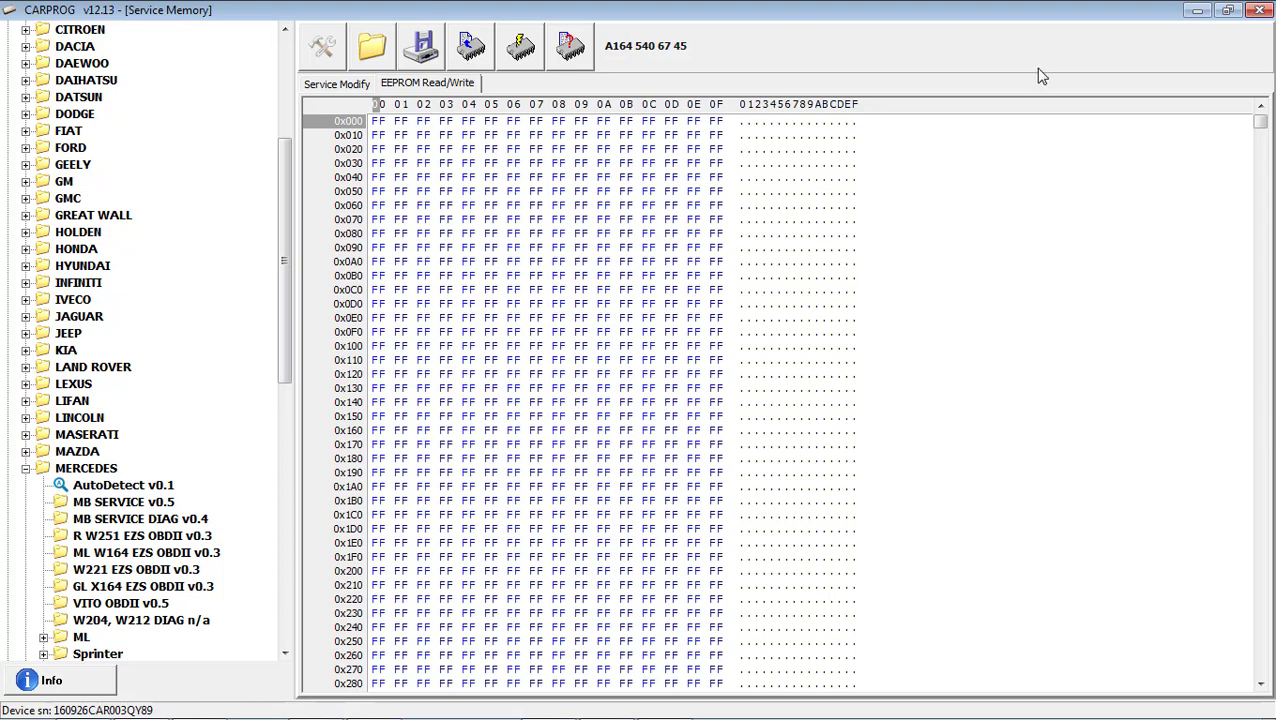
drag(1260, 124, 1272, 581)
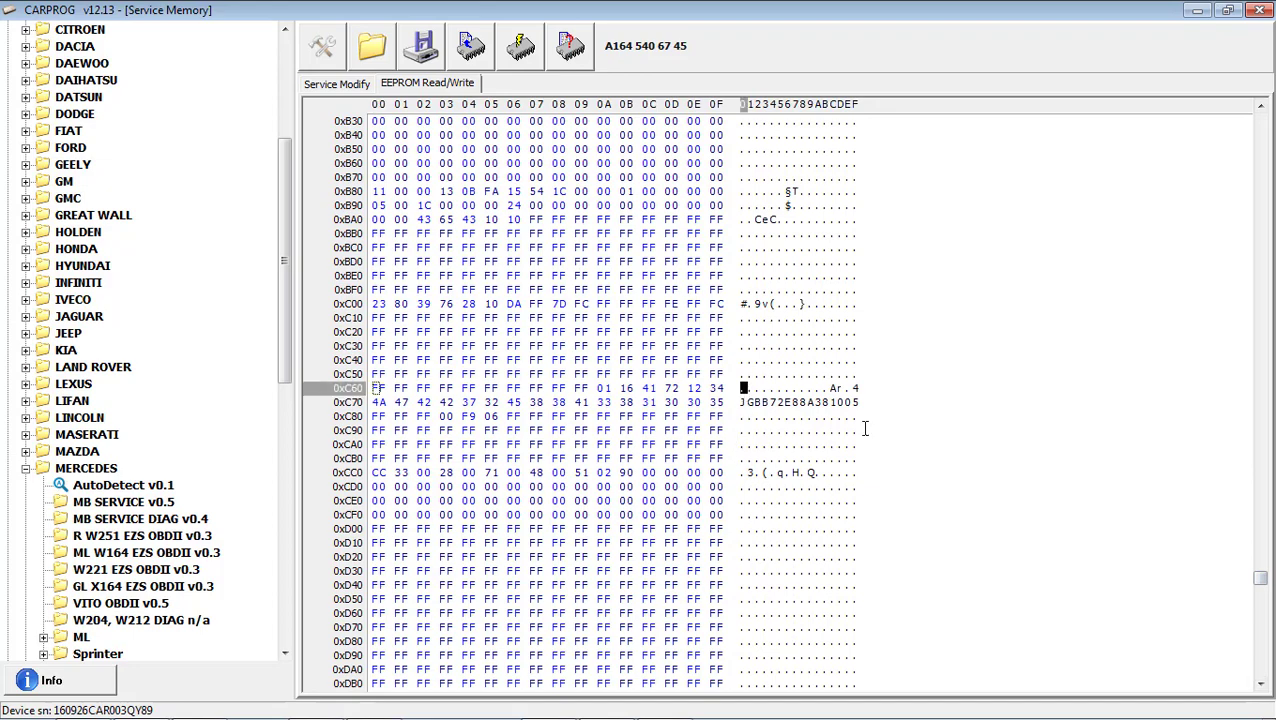
drag(742, 388, 822, 416)
drag(1260, 580, 1260, 668)
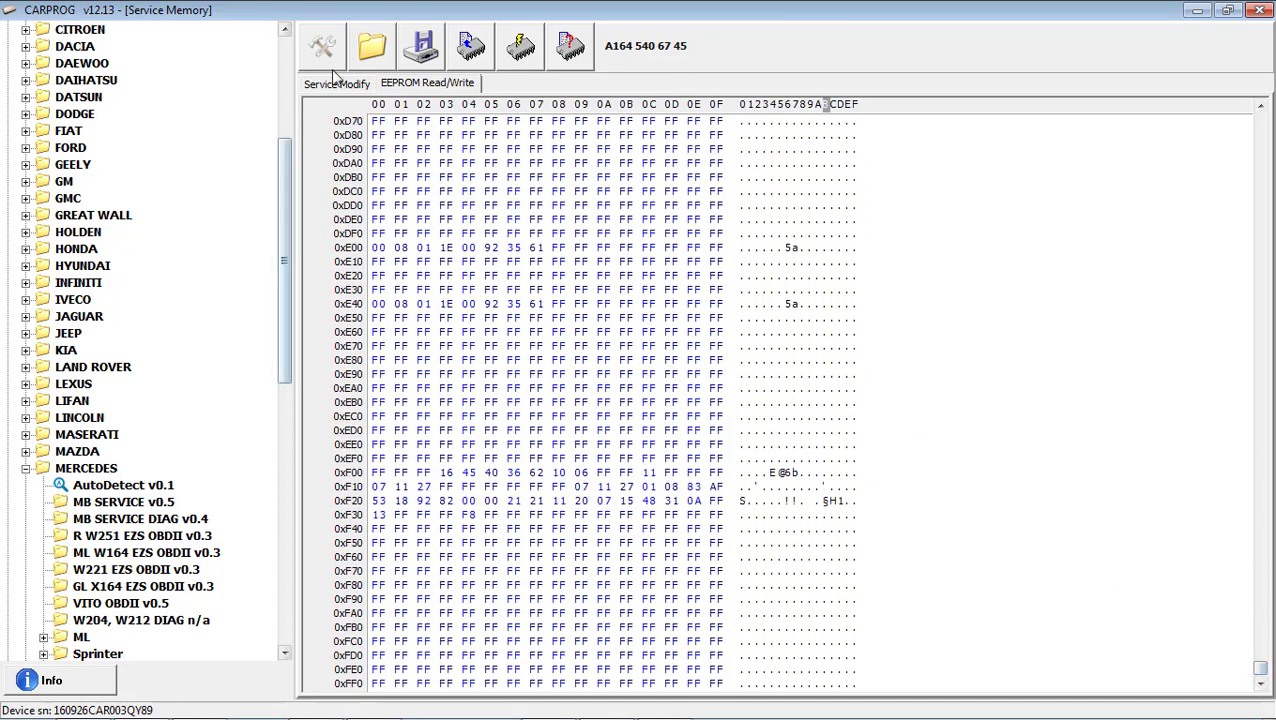
click(421, 50)
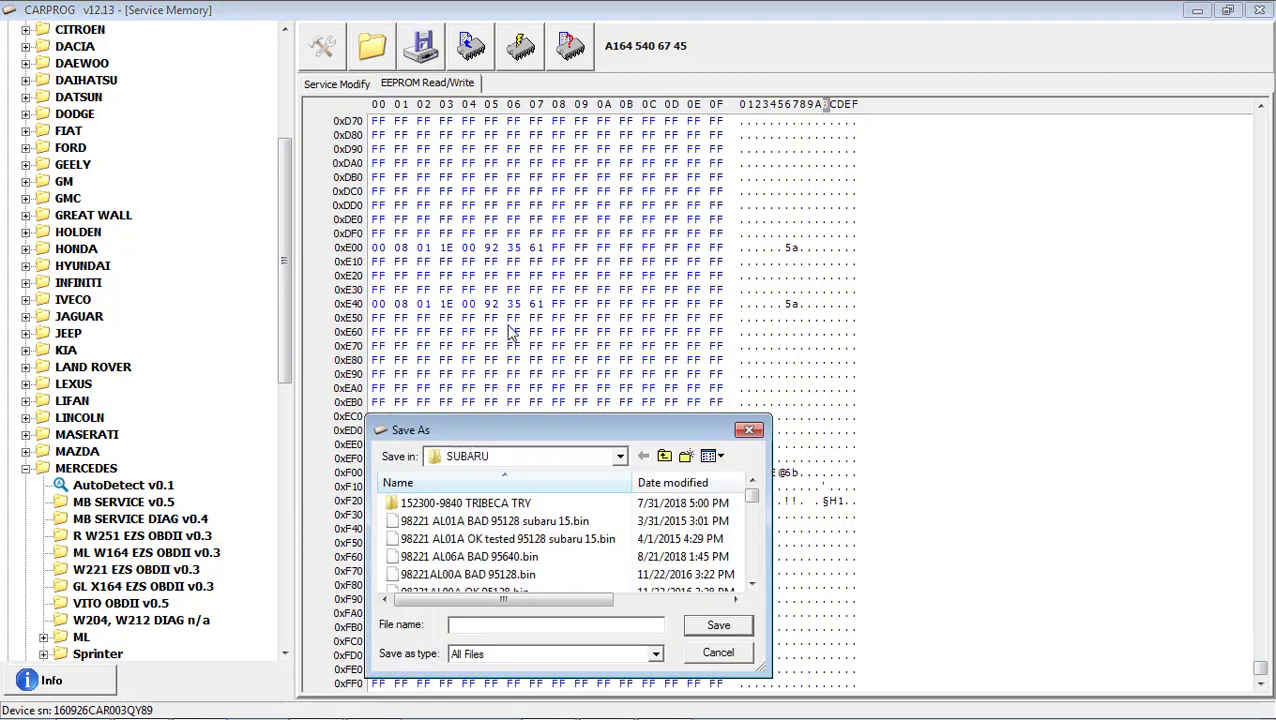
click(573, 460)
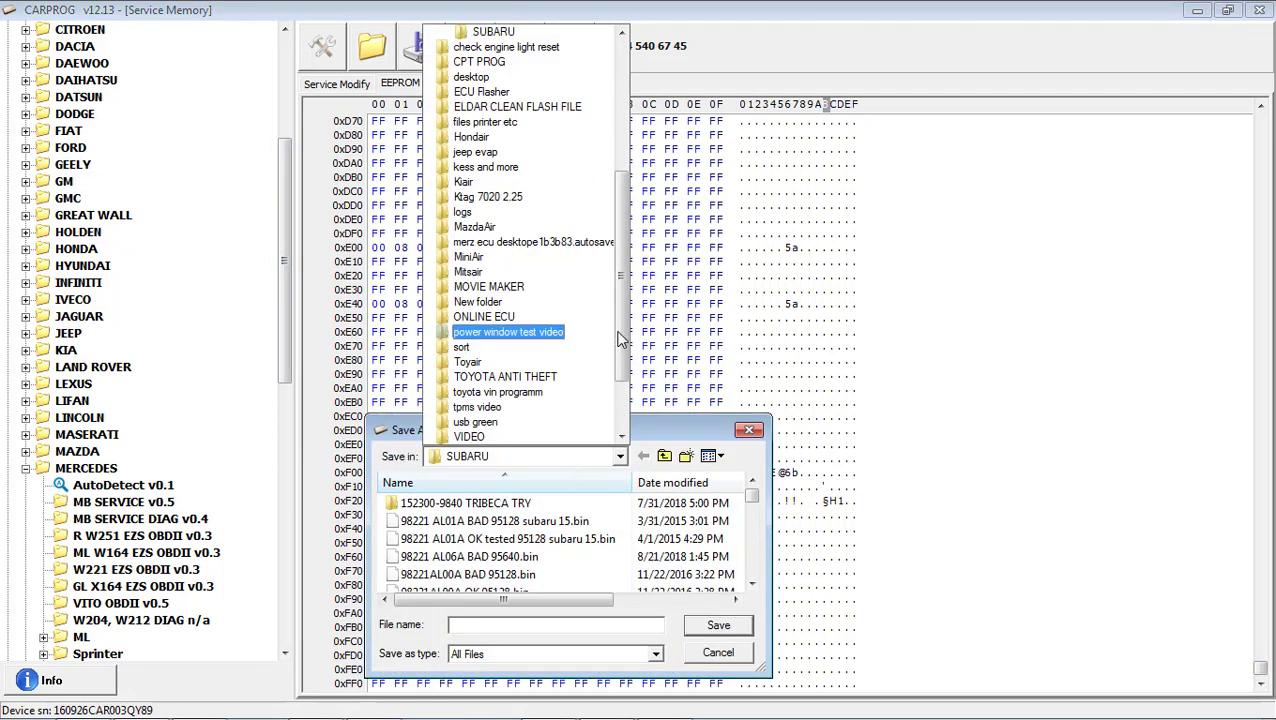
scroll(540, 330, up, 5)
click(477, 36)
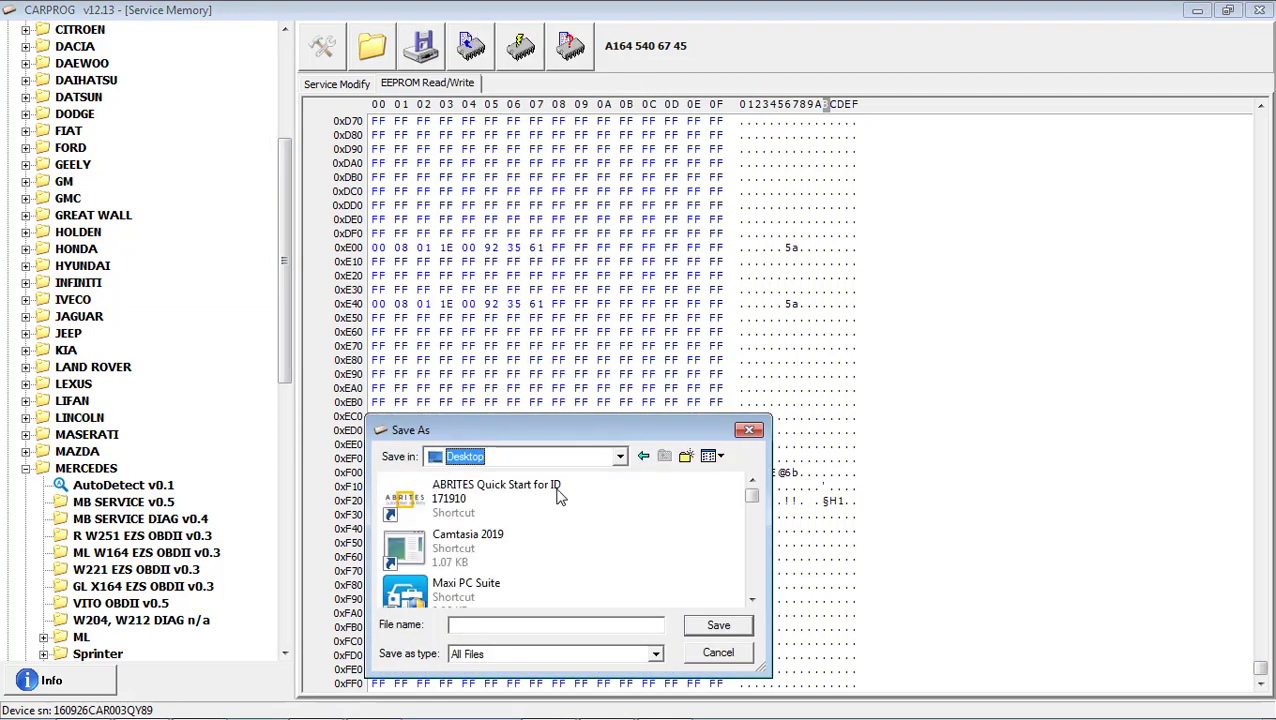
click(550, 628)
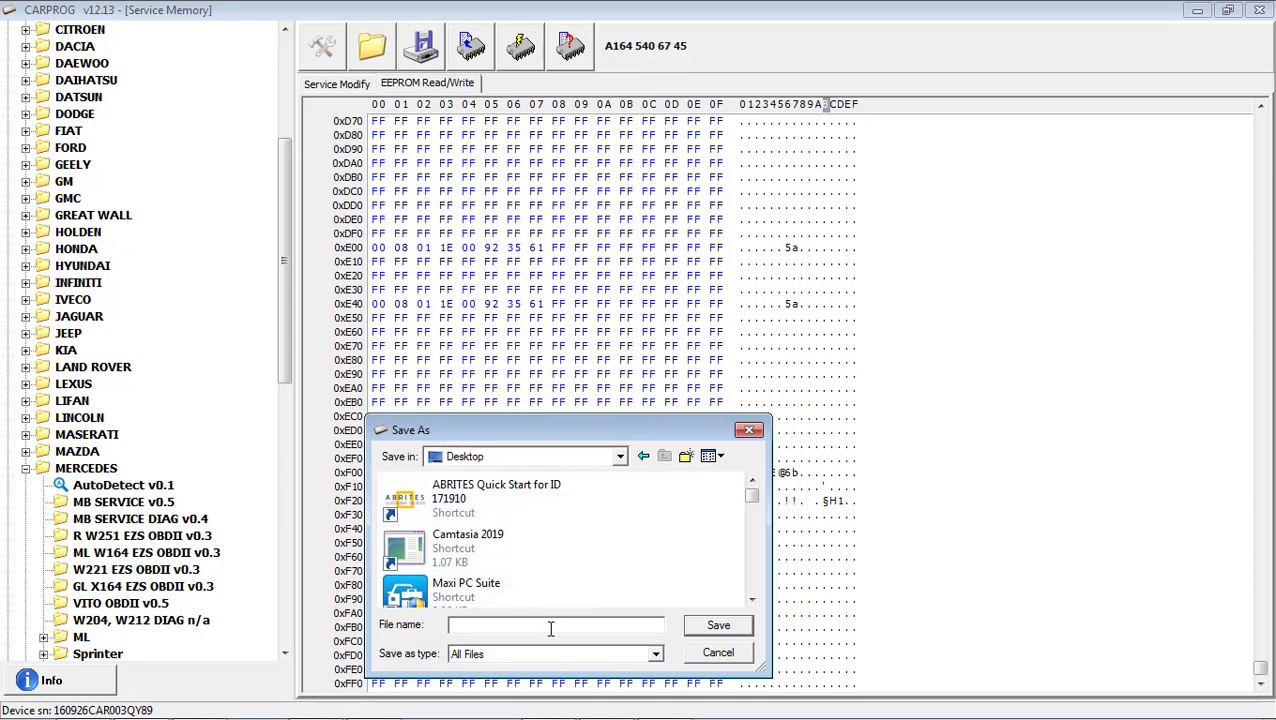
text(a1645405662 original)
Finish saving, then read the original unit's VIN, odometer 215884 and ten oil-change entries.
click(730, 632)
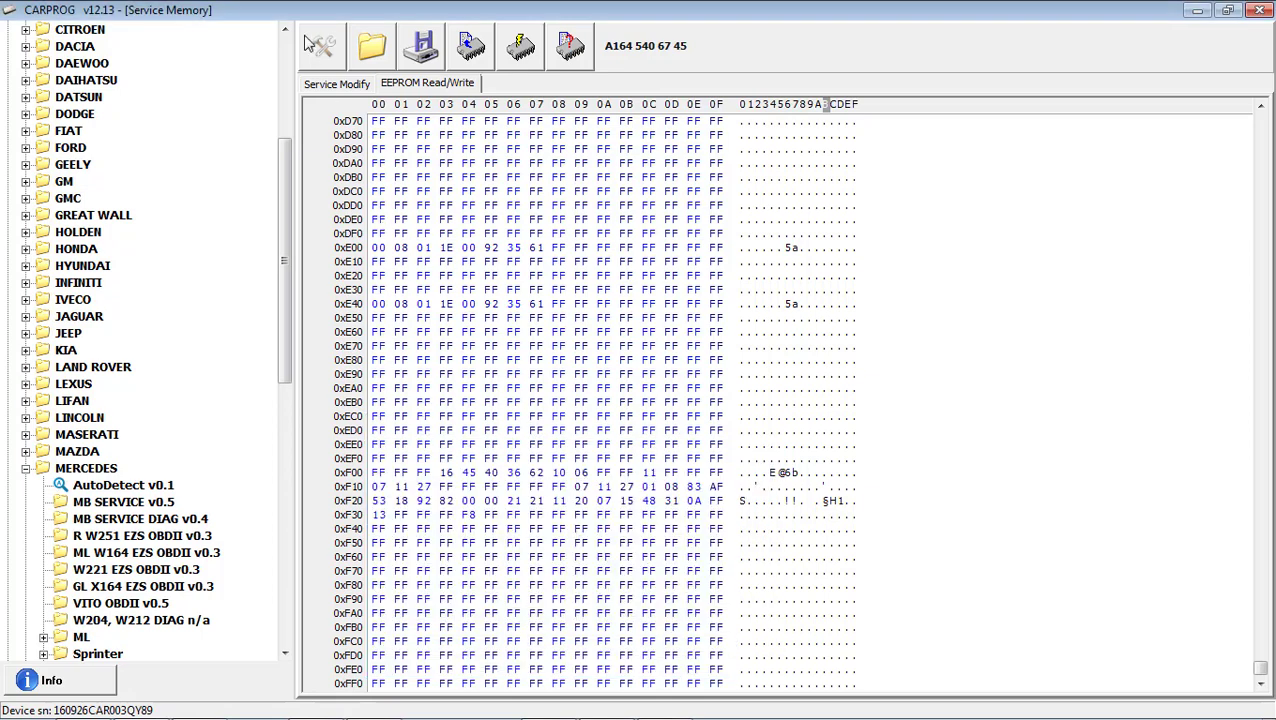
click(336, 86)
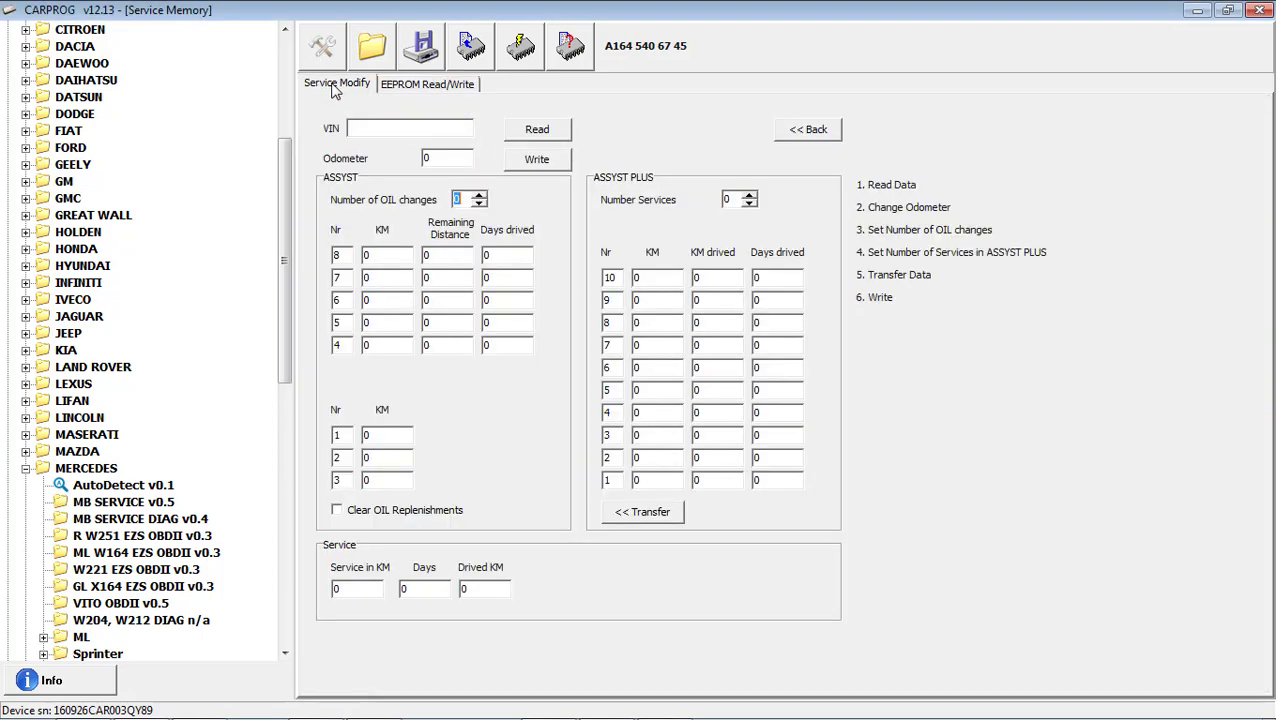
click(537, 130)
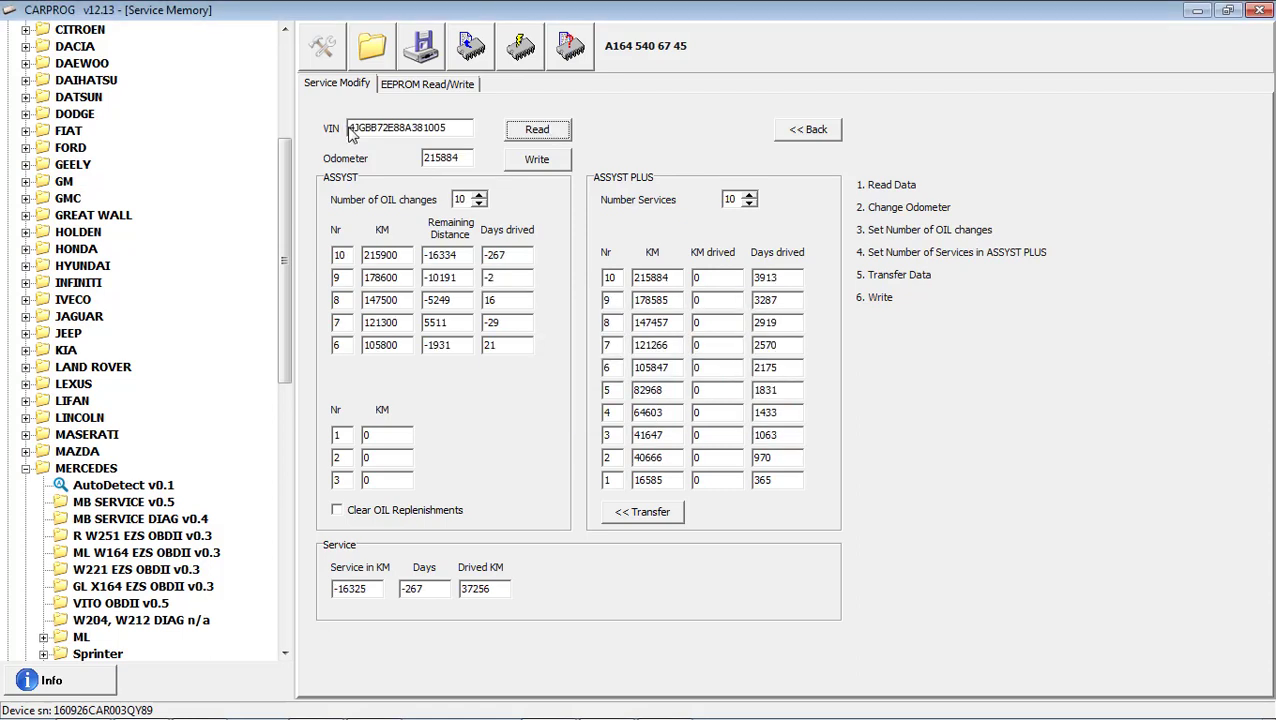
drag(350, 135, 472, 133)
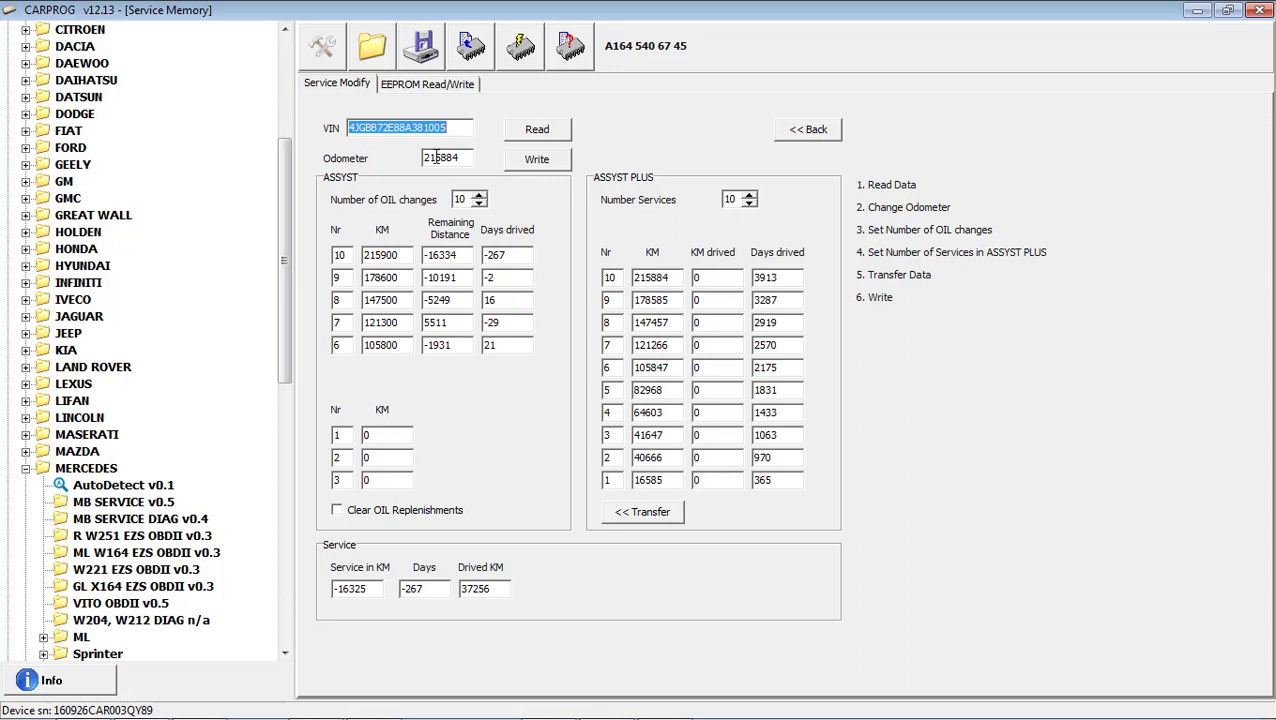
drag(466, 160, 408, 160)
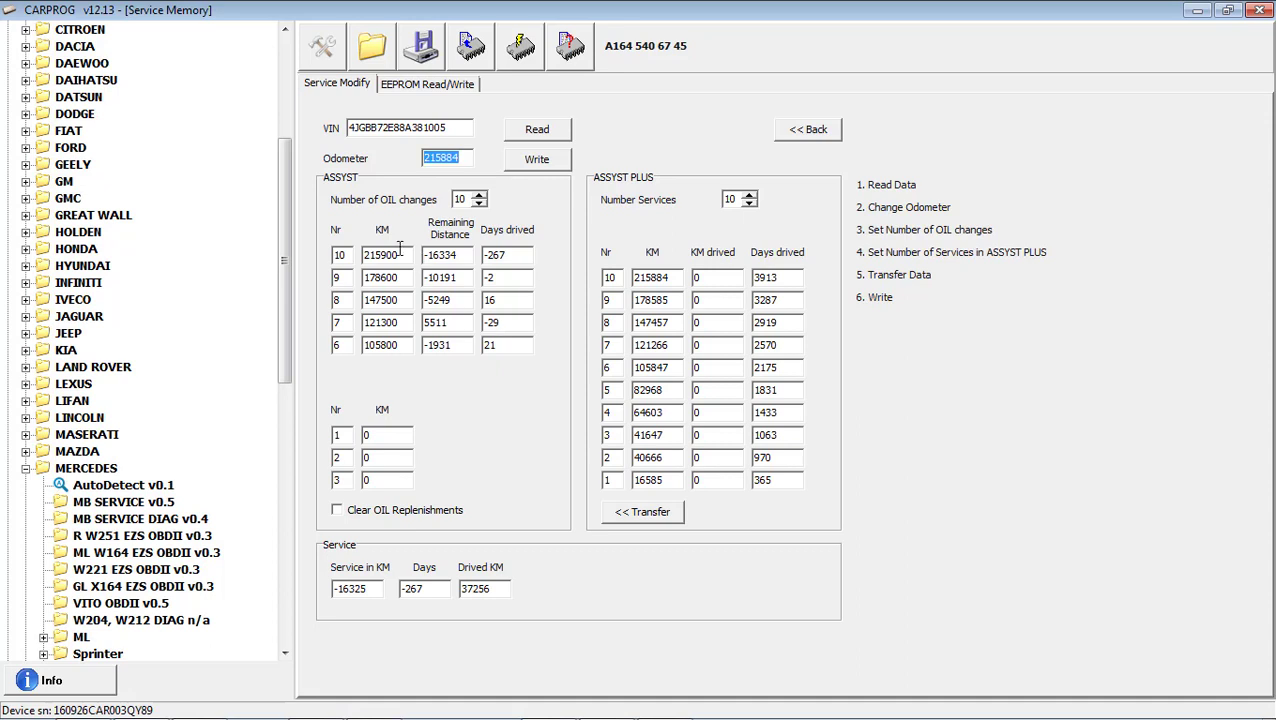
click(395, 322)
click(422, 88)
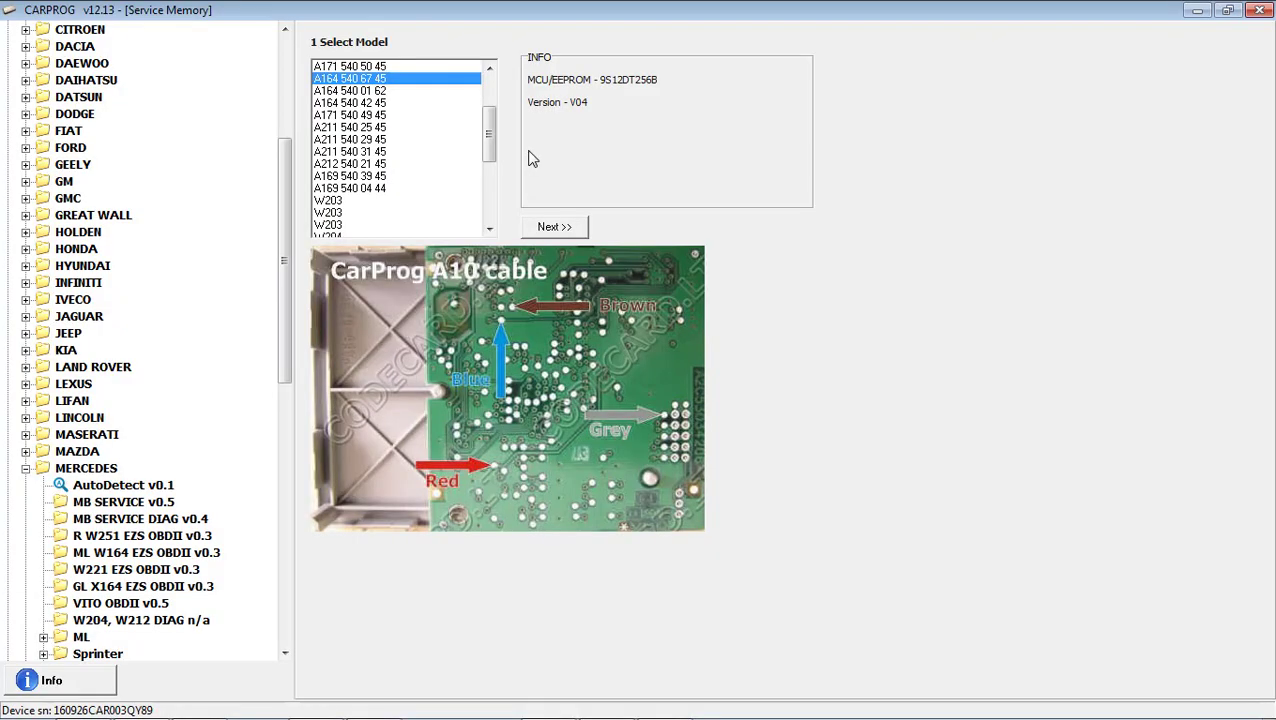
click(563, 226)
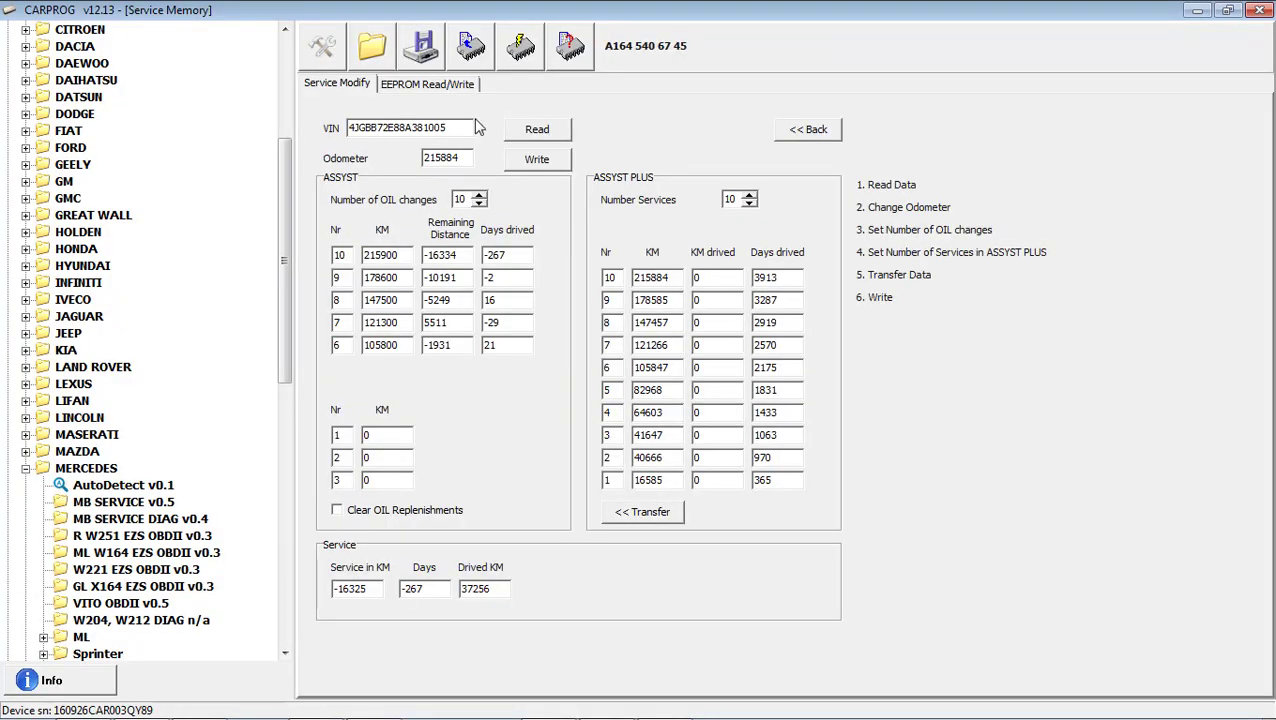
click(557, 132)
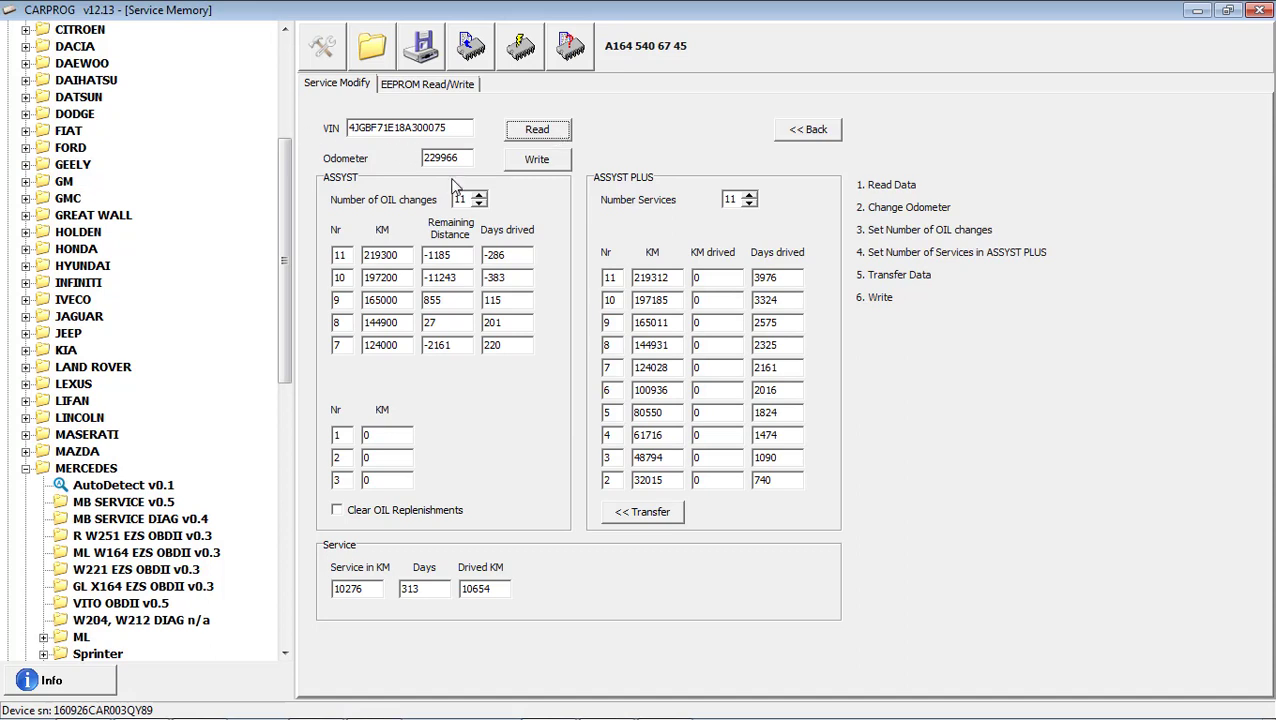
click(426, 58)
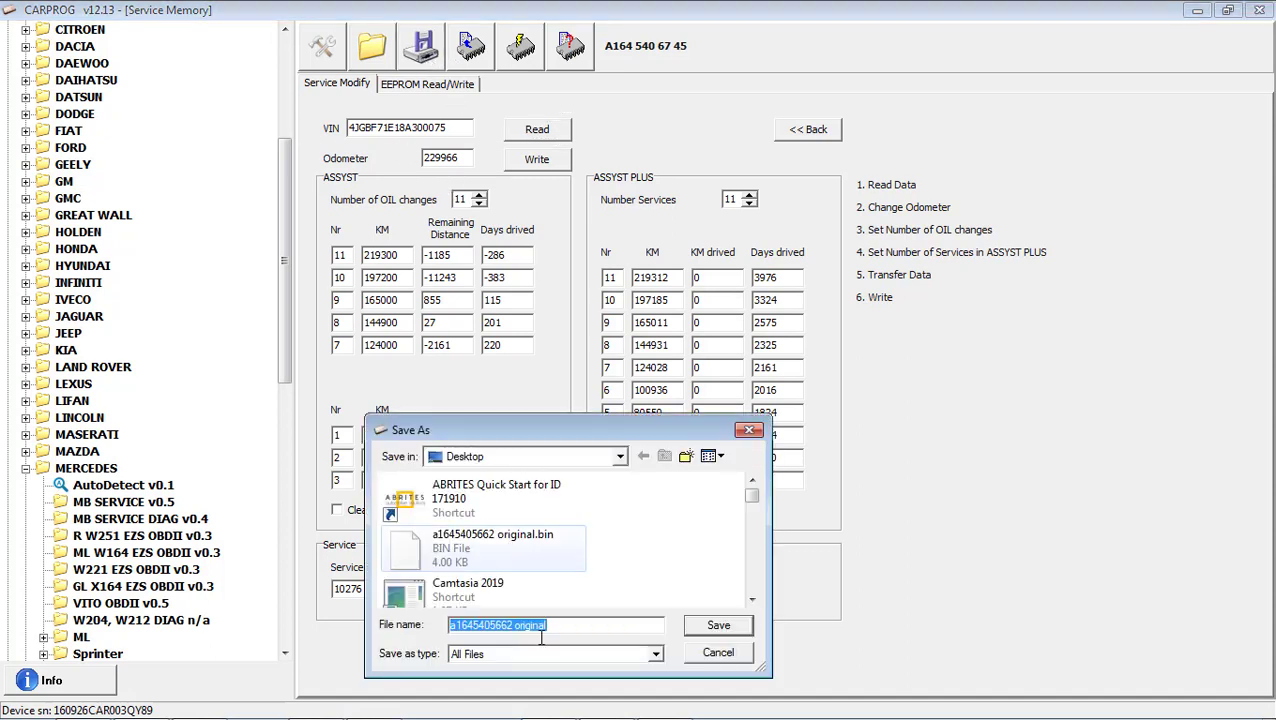
drag(557, 625, 516, 625)
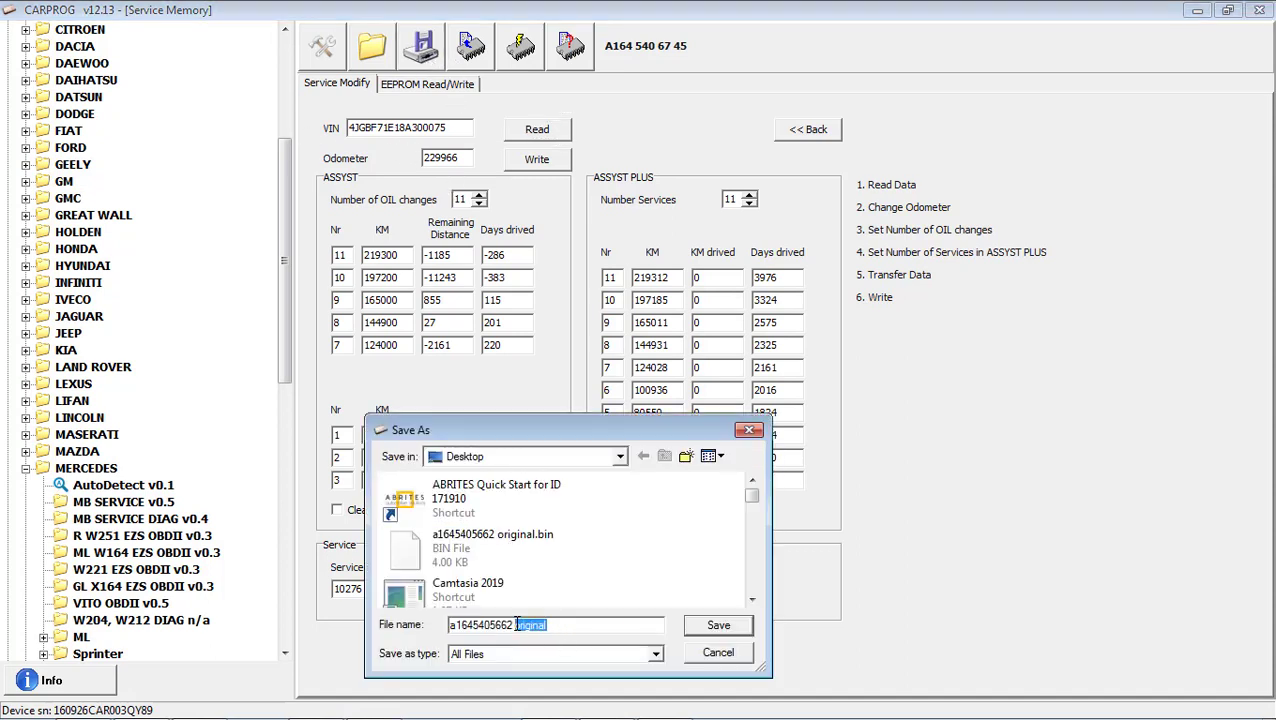
text(new)
click(721, 626)
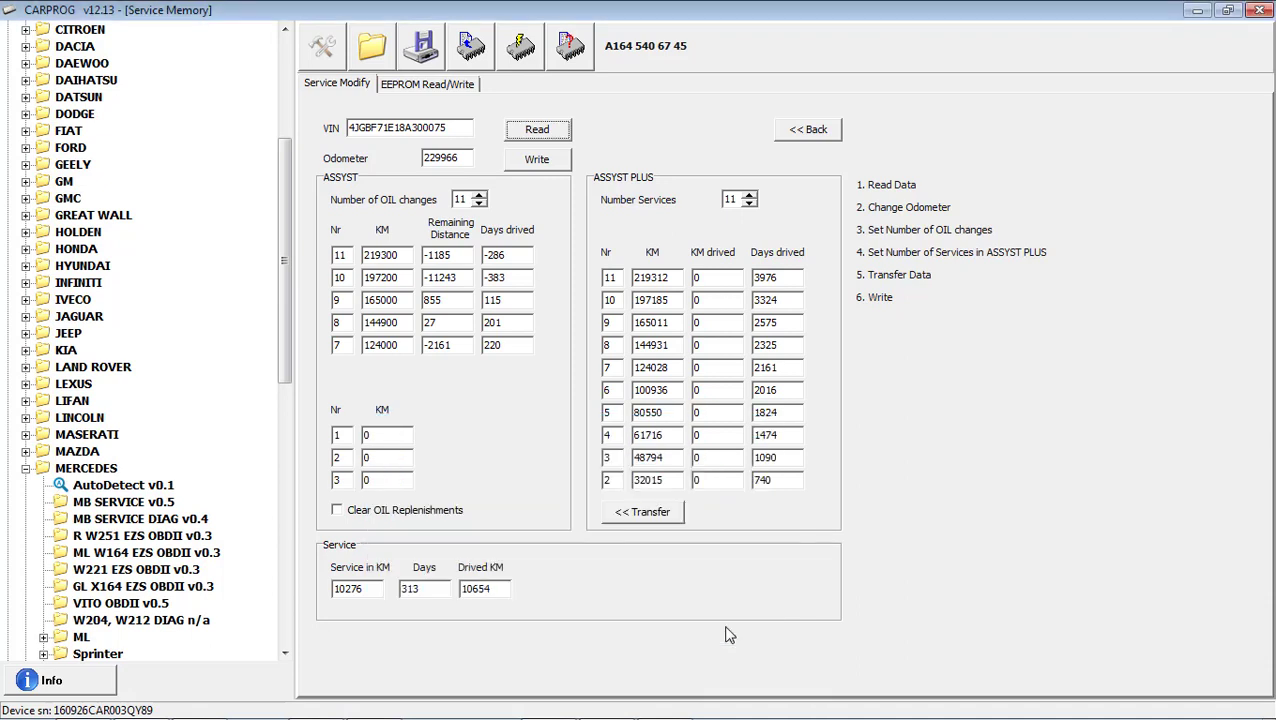
click(455, 88)
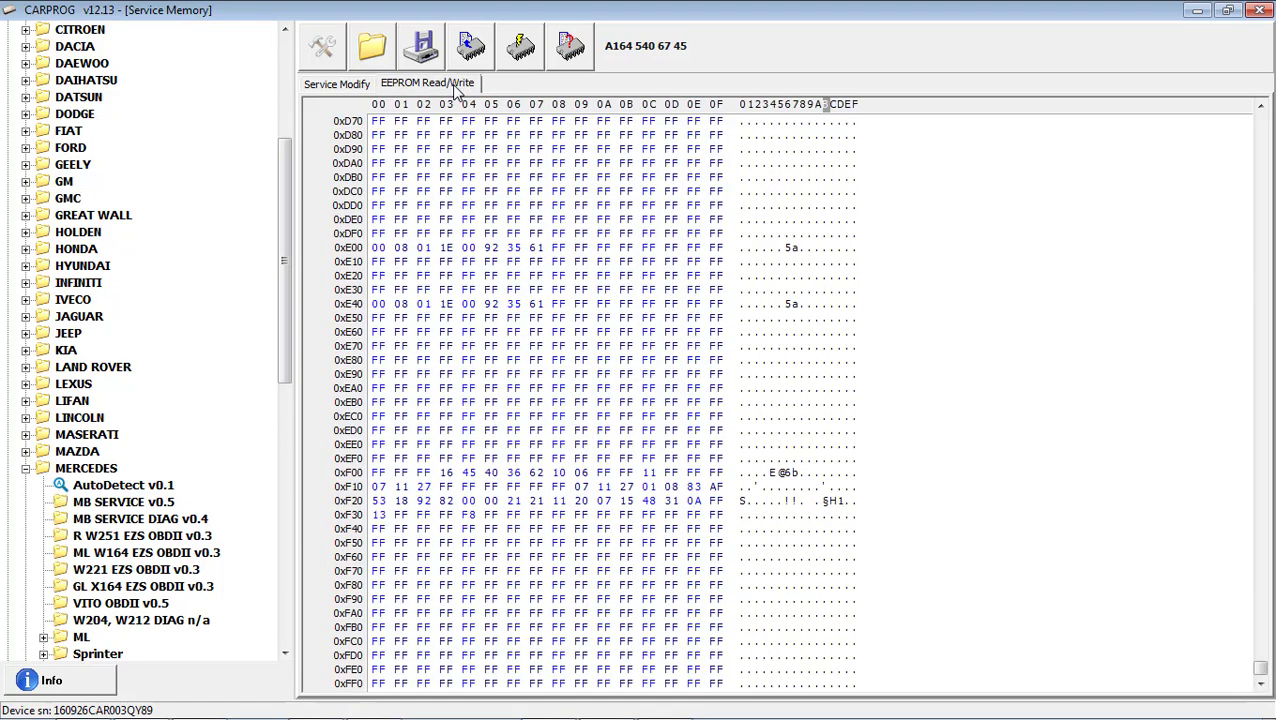
click(374, 58)
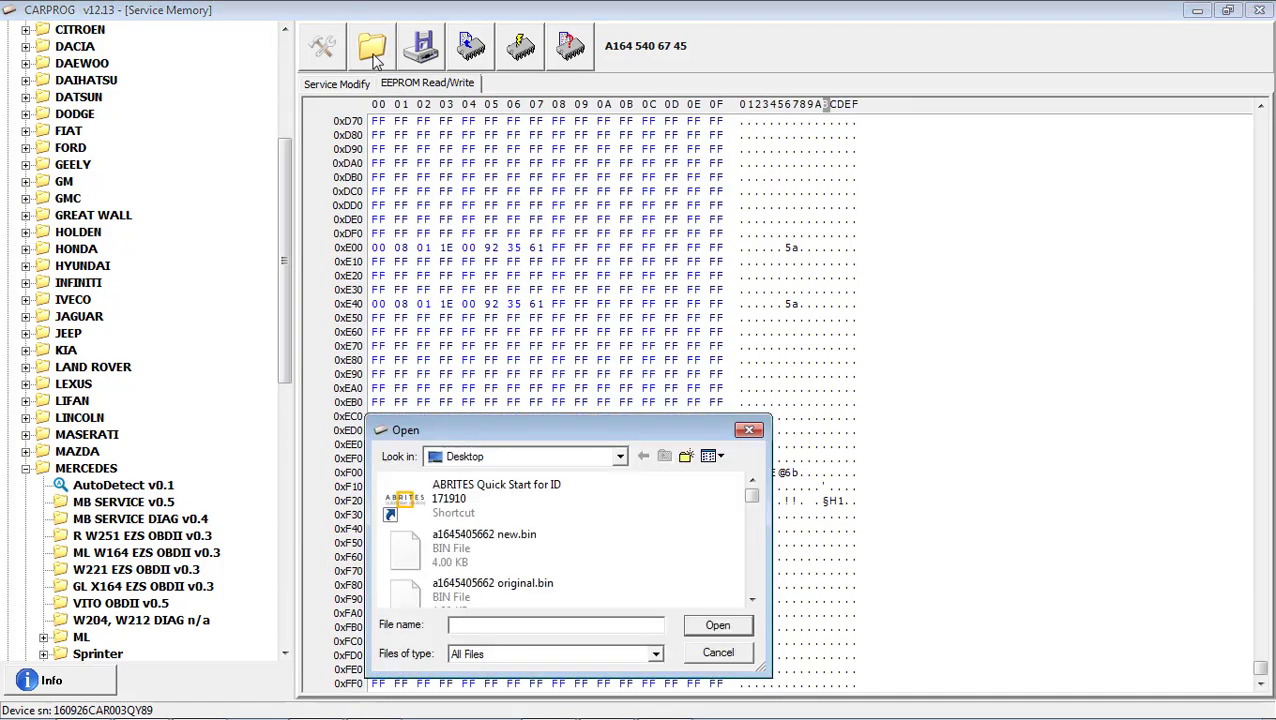
text(1)
key(BackSpace)
text(a)
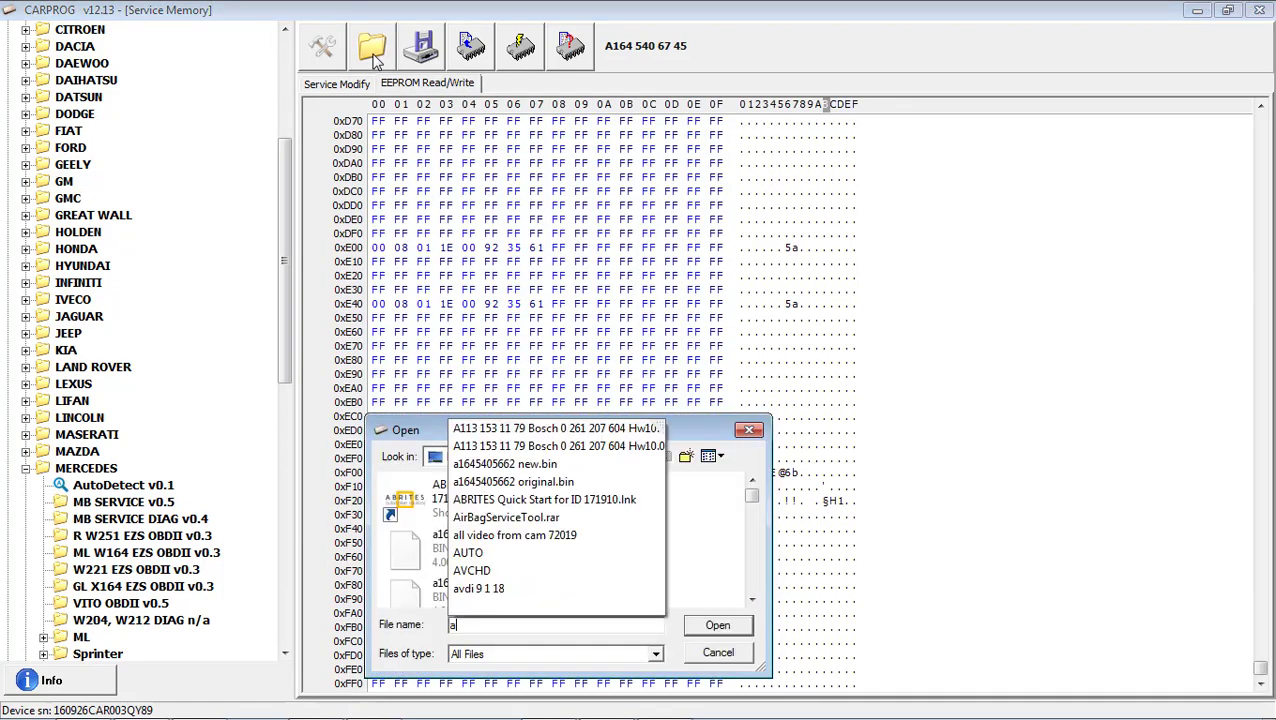
text(16)
key(BackSpace)
text(16)
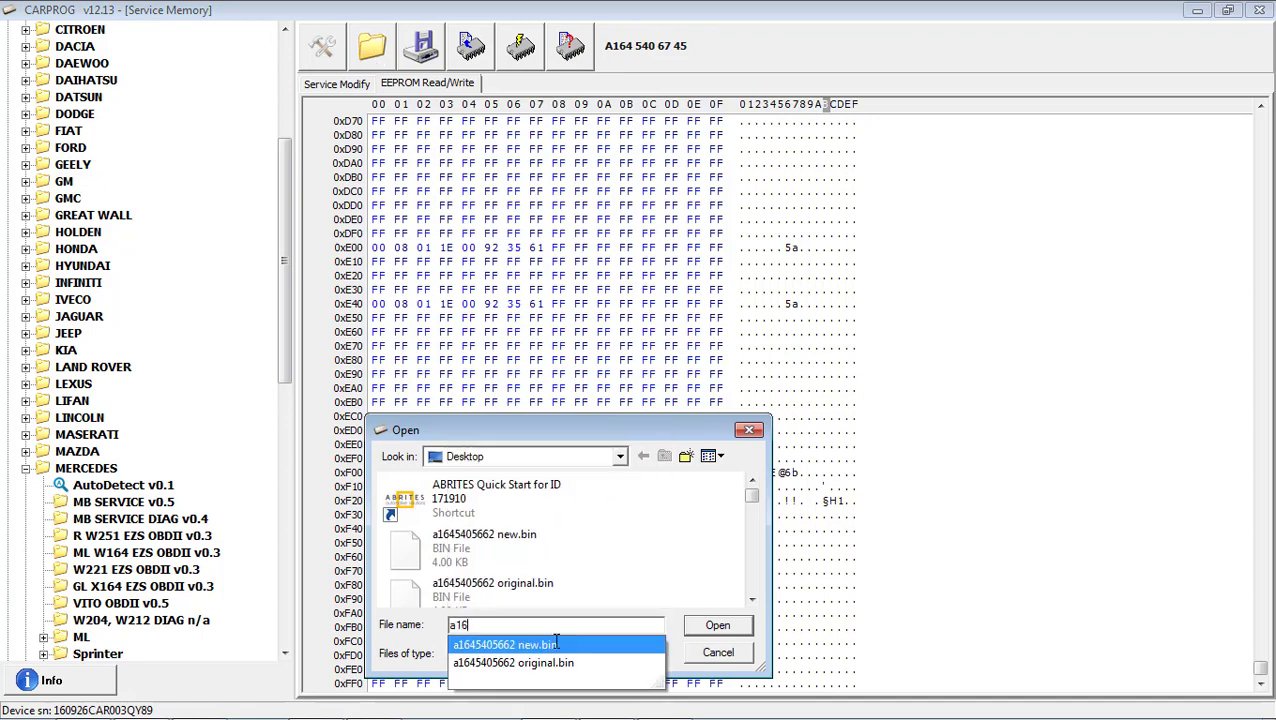
click(557, 664)
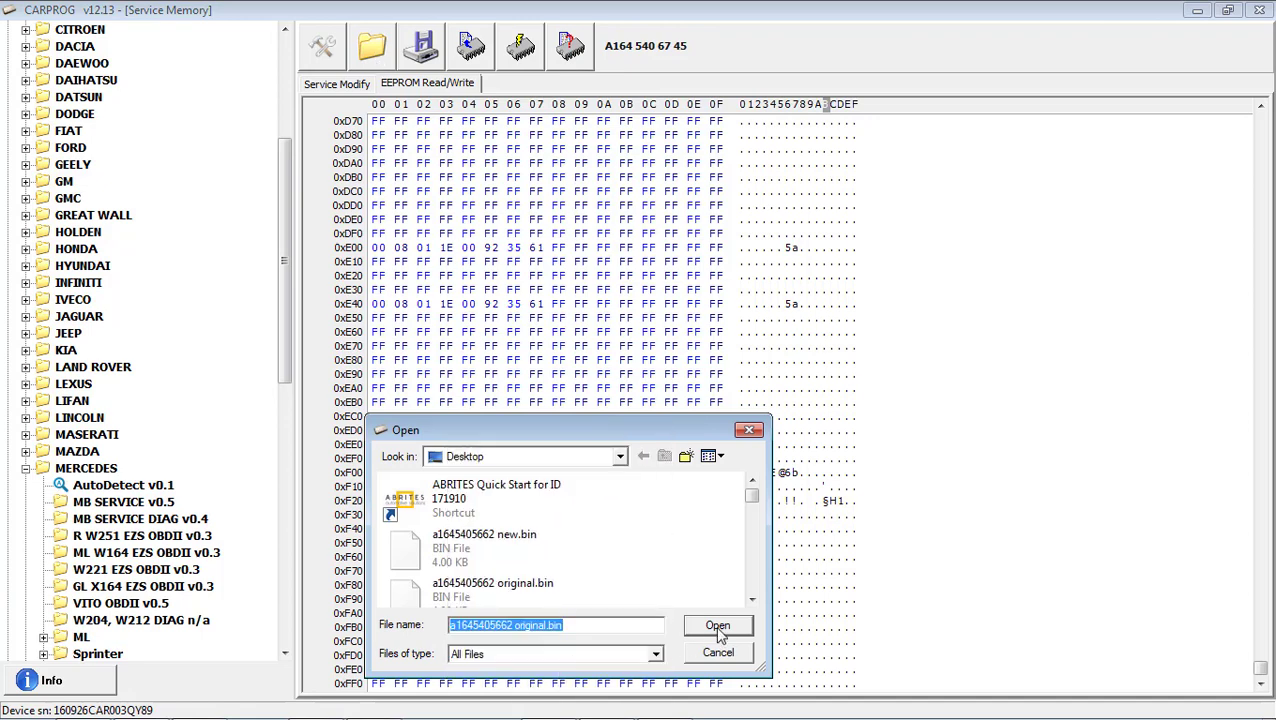
click(715, 625)
Write the loaded original dump to the replacement chip and dismiss the verification result.
click(510, 52)
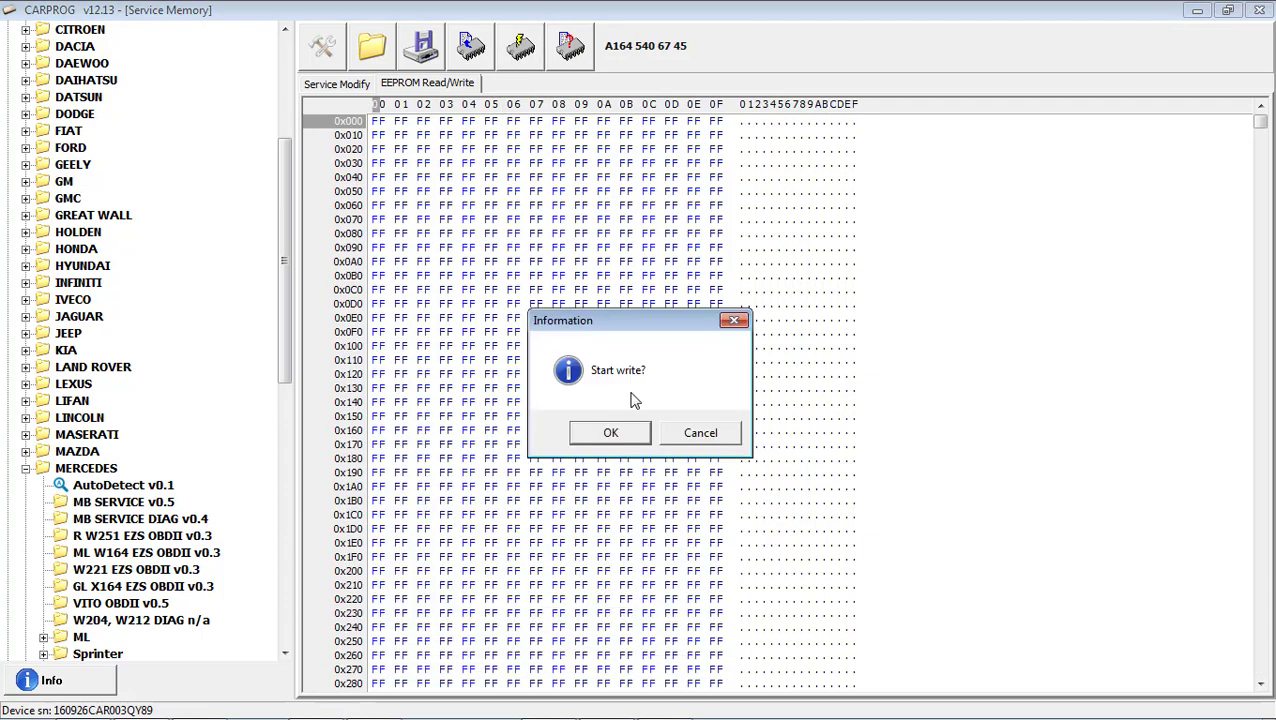
click(637, 432)
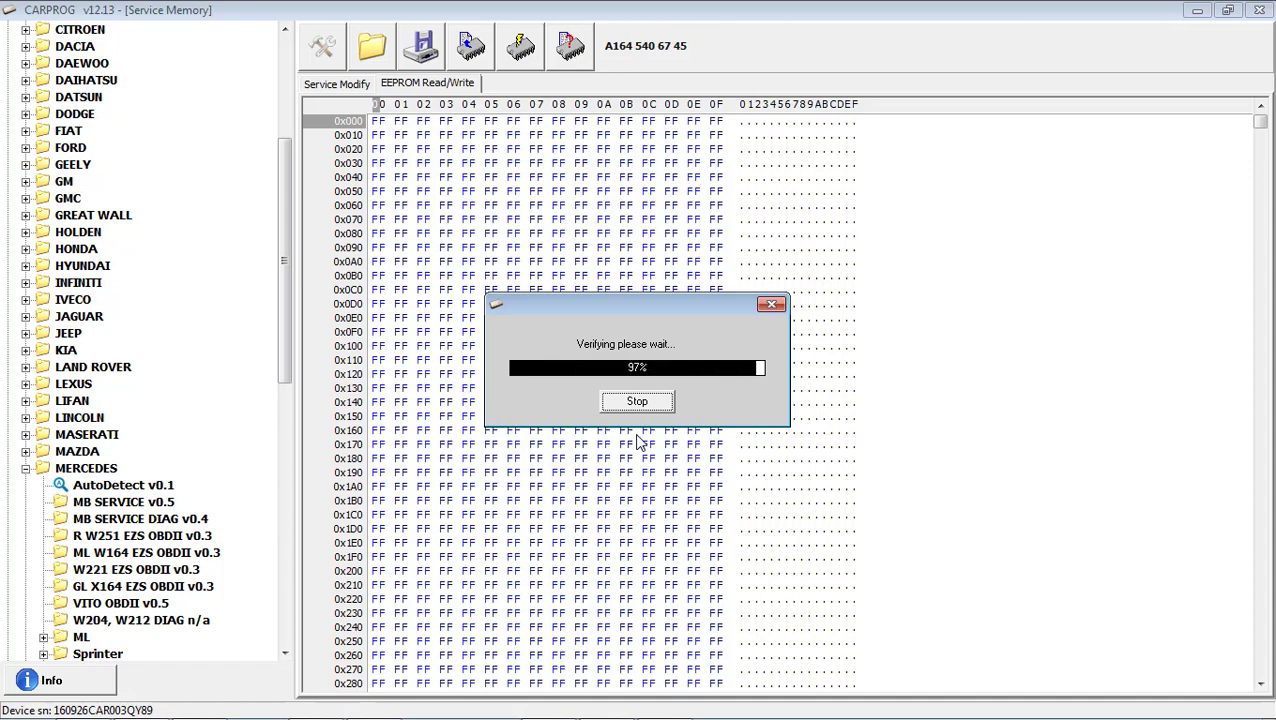
click(652, 435)
Re-read the replacement unit's service data on the Service Modify tab to verify the clone.
click(355, 85)
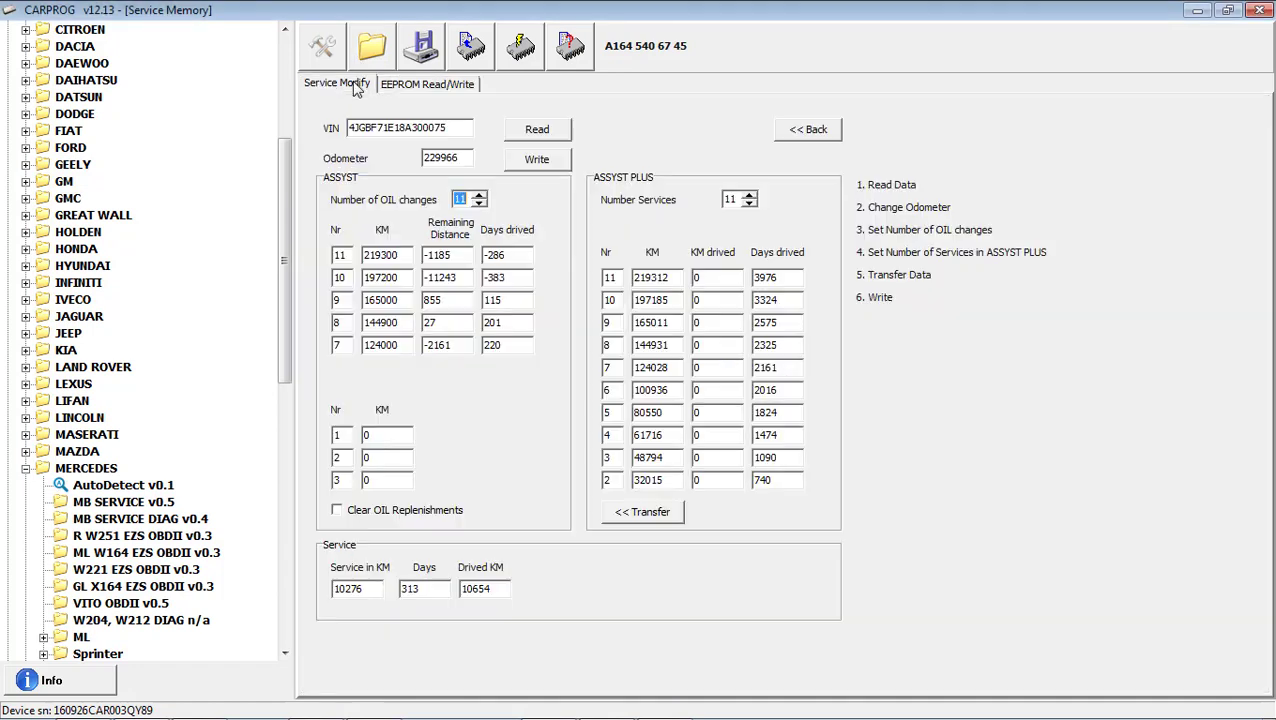
click(473, 55)
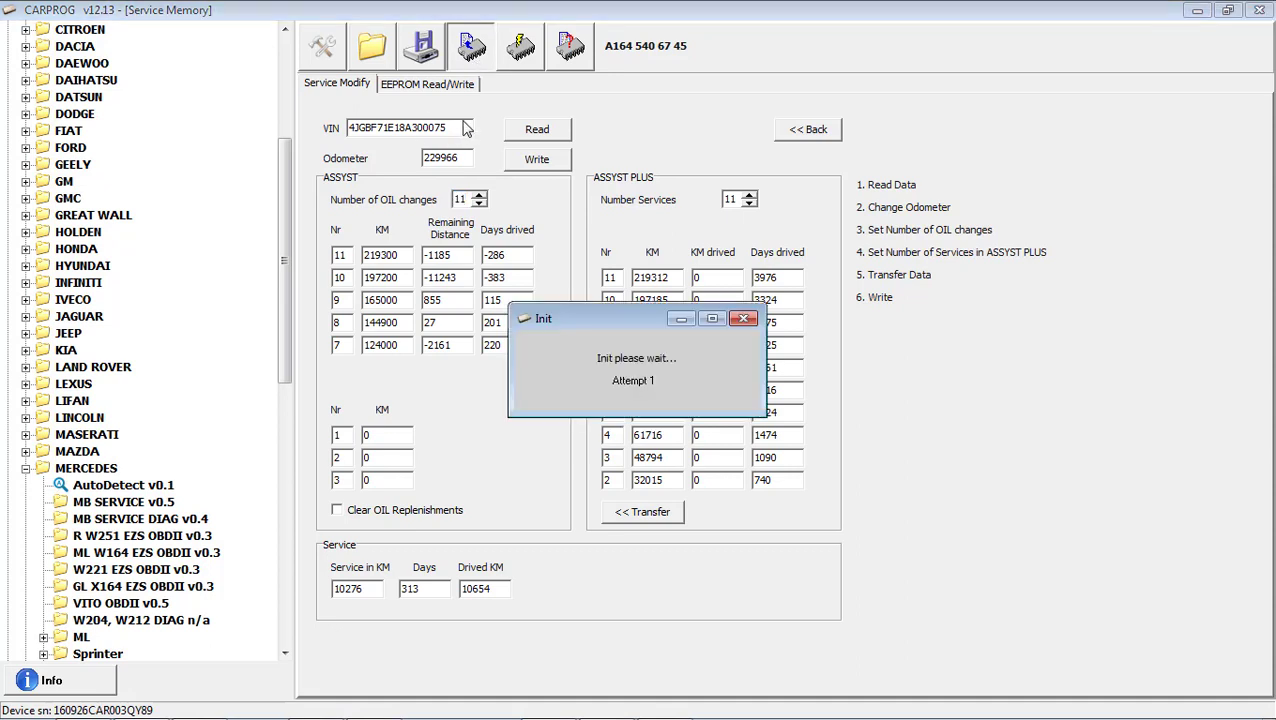